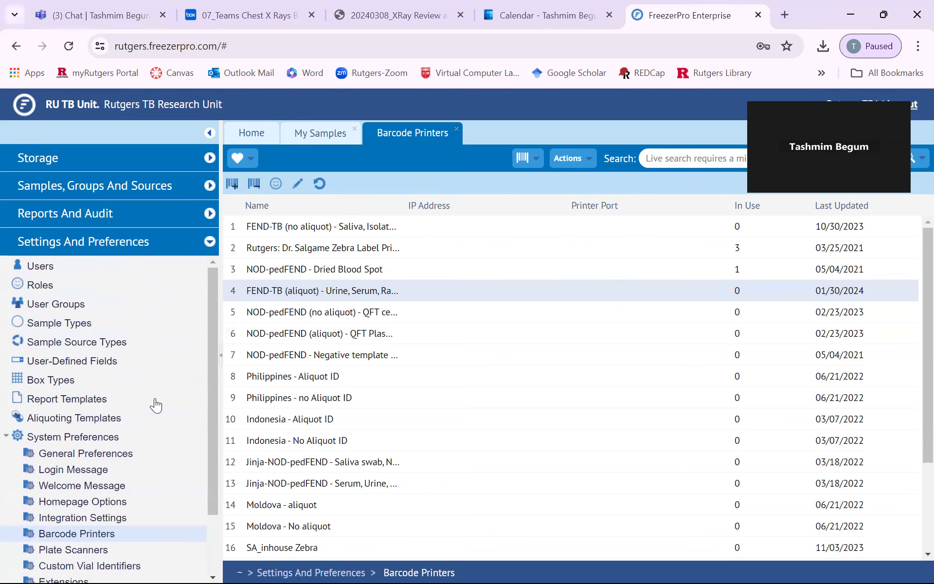
Open the Sample Types list, look through the existing types and start defining a new sample type
left_click(76, 324)
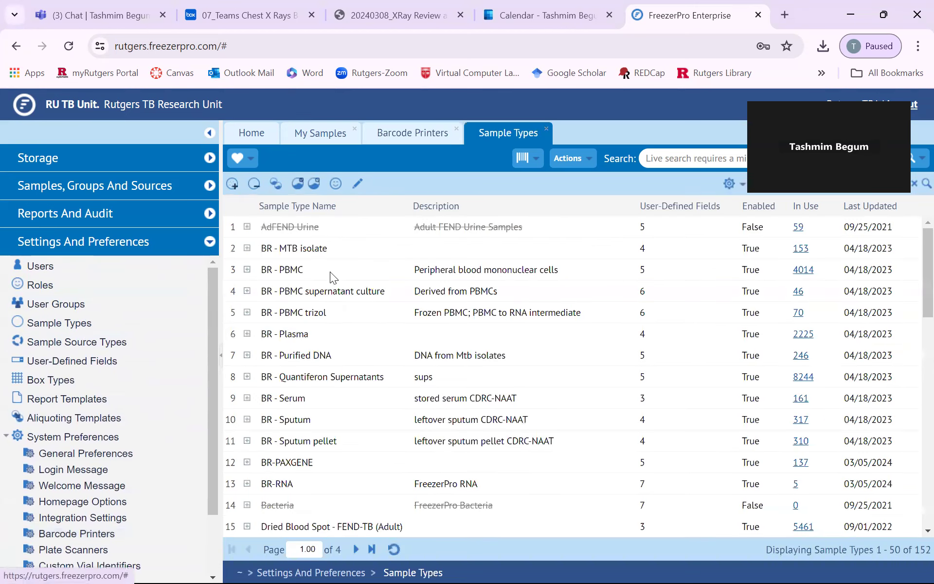
scroll(499, 319, "down", 6)
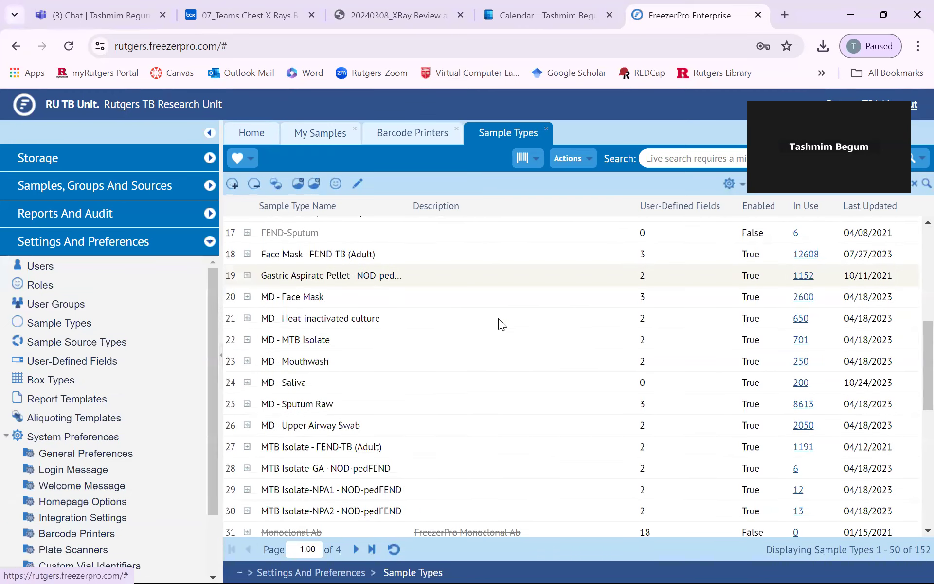
scroll(498, 318, "down", 7)
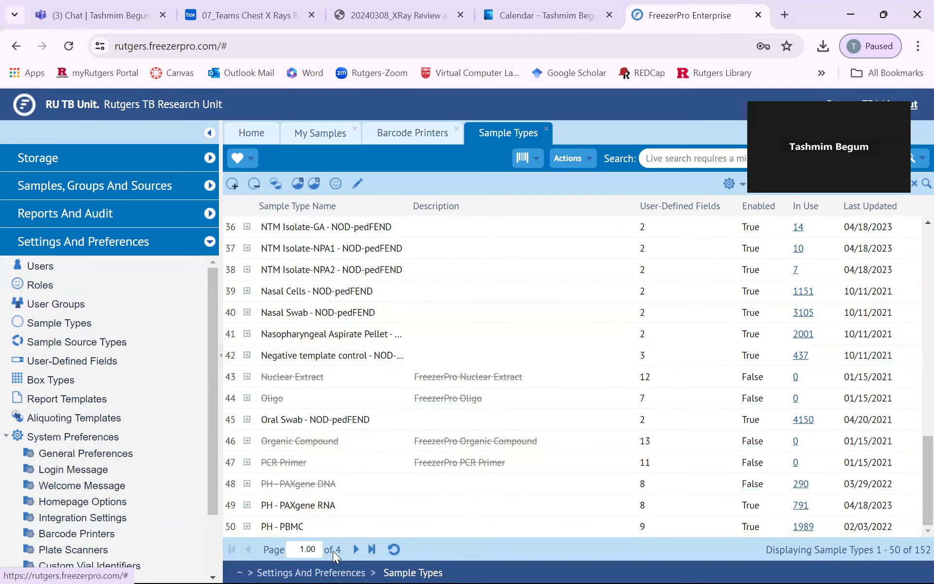
scroll(415, 324, "up", 11)
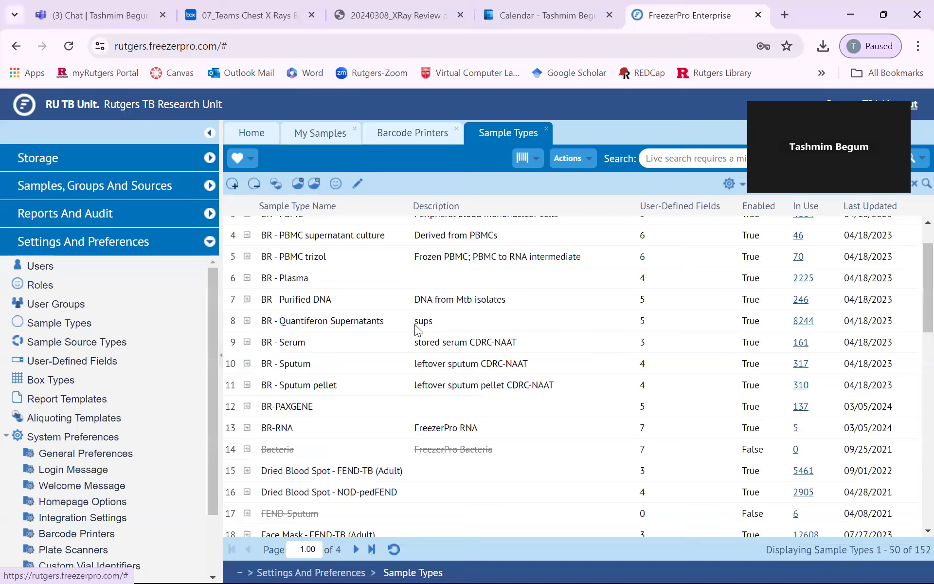
scroll(416, 327, "up", 1)
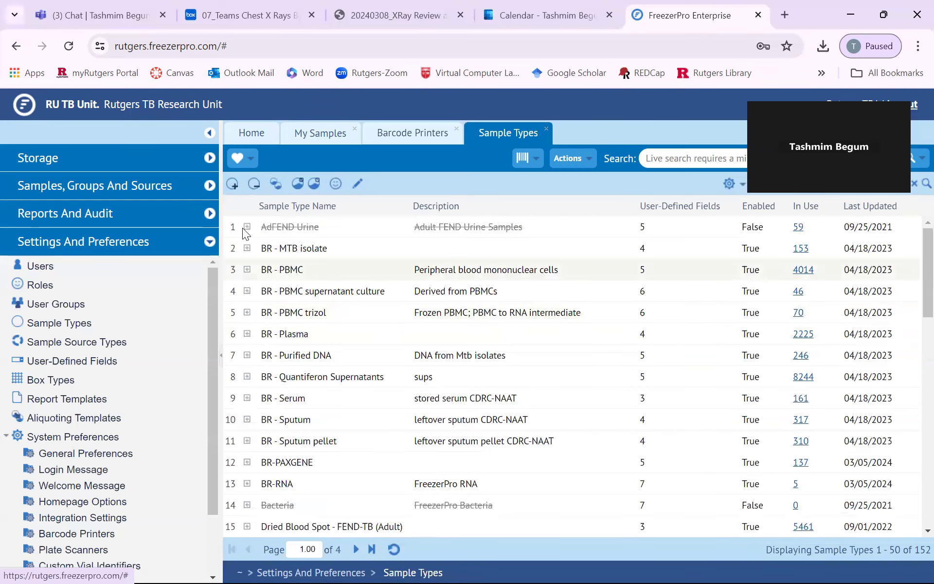
left_click(232, 184)
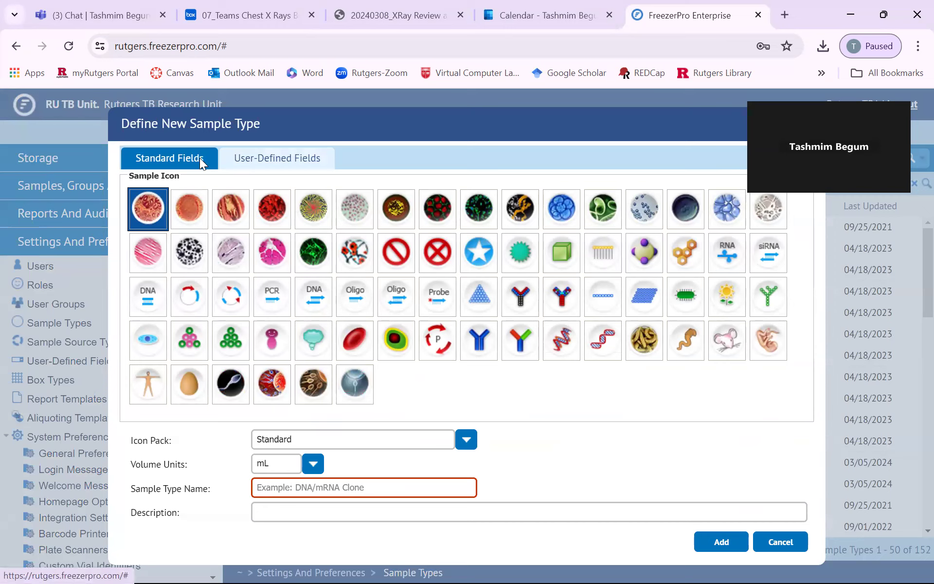
left_click(258, 163)
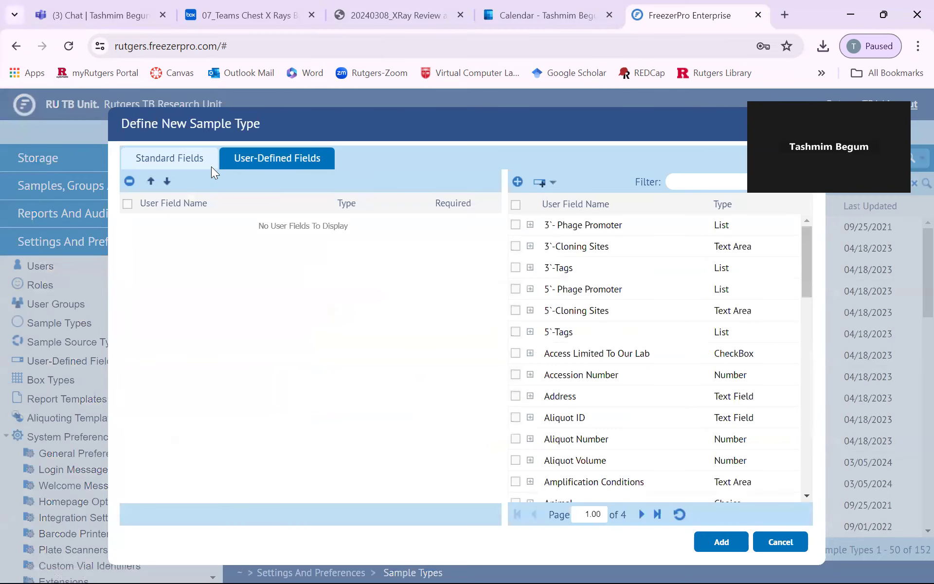
left_click(190, 168)
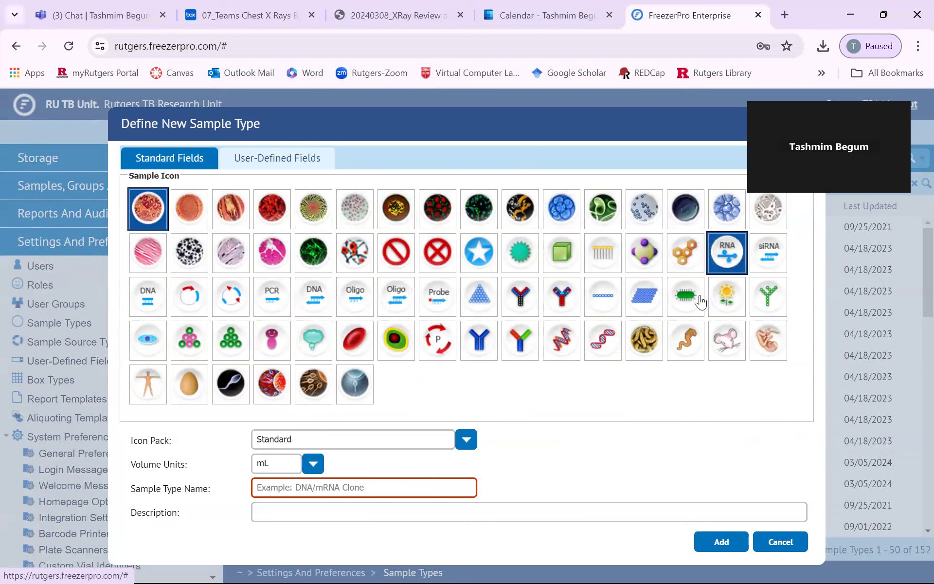
Try out several sample icons from the Standard icon pack and switch to the Custom 2 icon pack
left_click(644, 296)
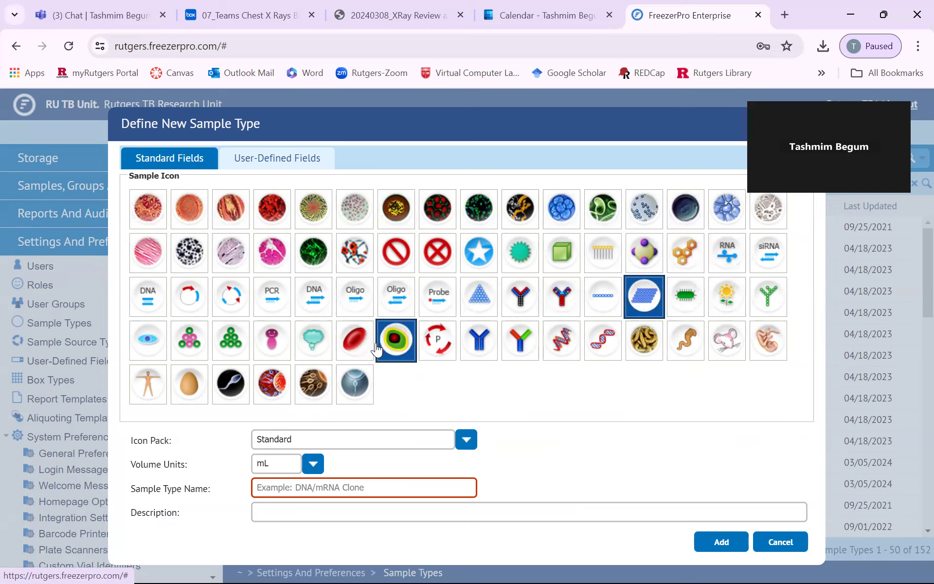
left_click(379, 347)
left_click(352, 347)
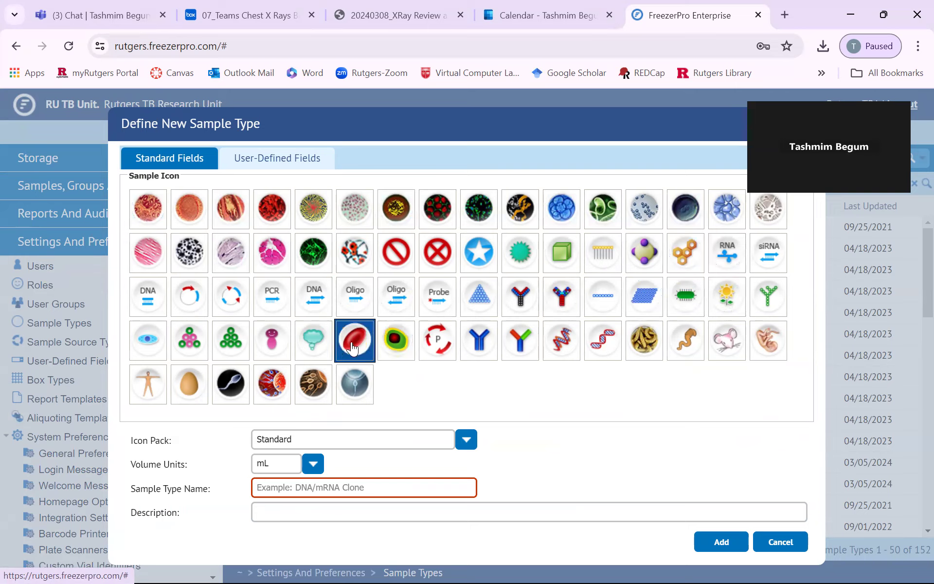
left_click(149, 209)
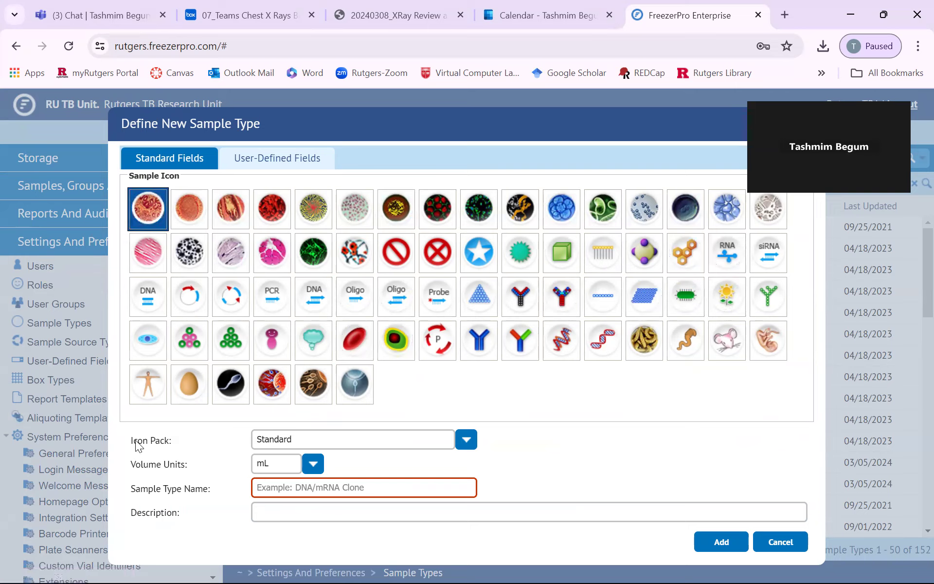
left_click(475, 449)
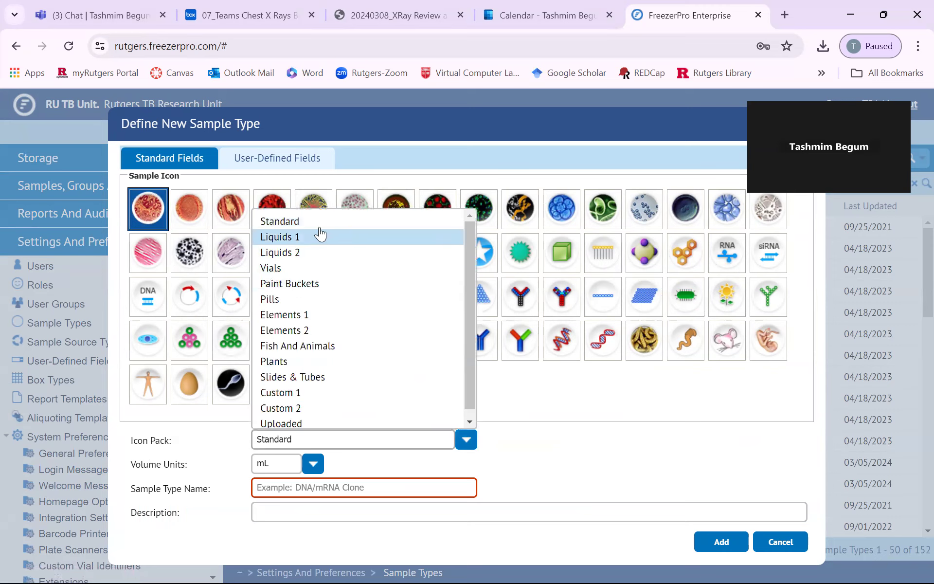
left_click(335, 402)
Choose the bright blue vial icon from the Vials icon pack and set the volume units to mL
left_click(466, 440)
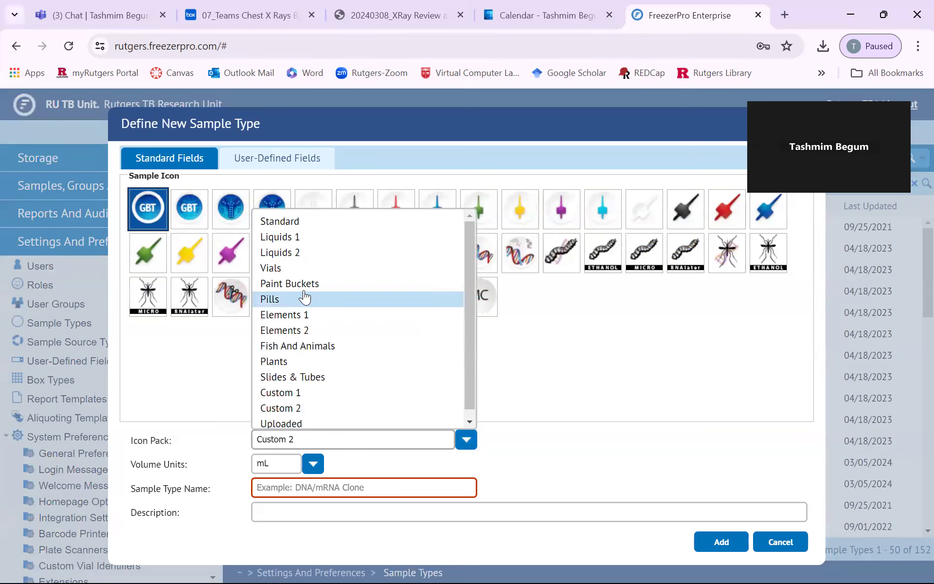
left_click(294, 269)
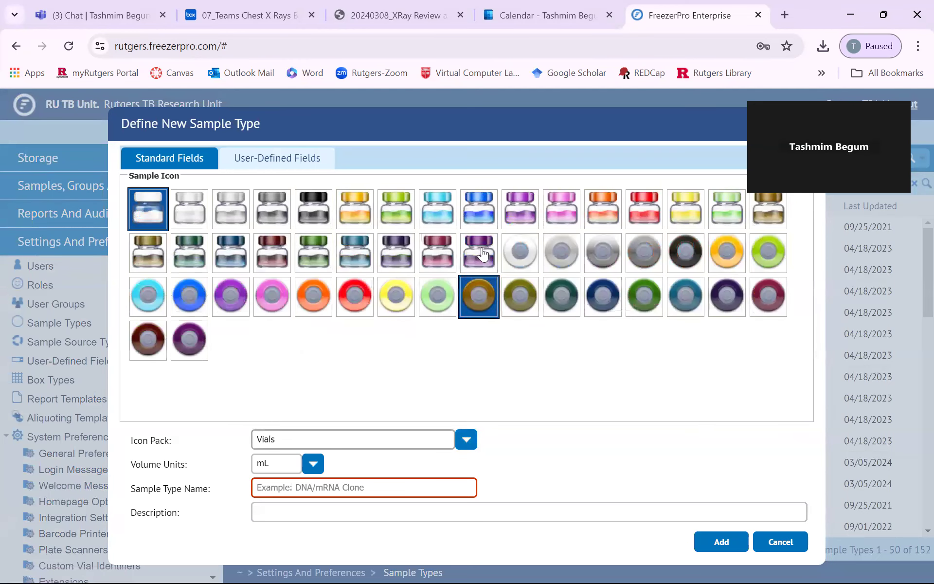
left_click(478, 208)
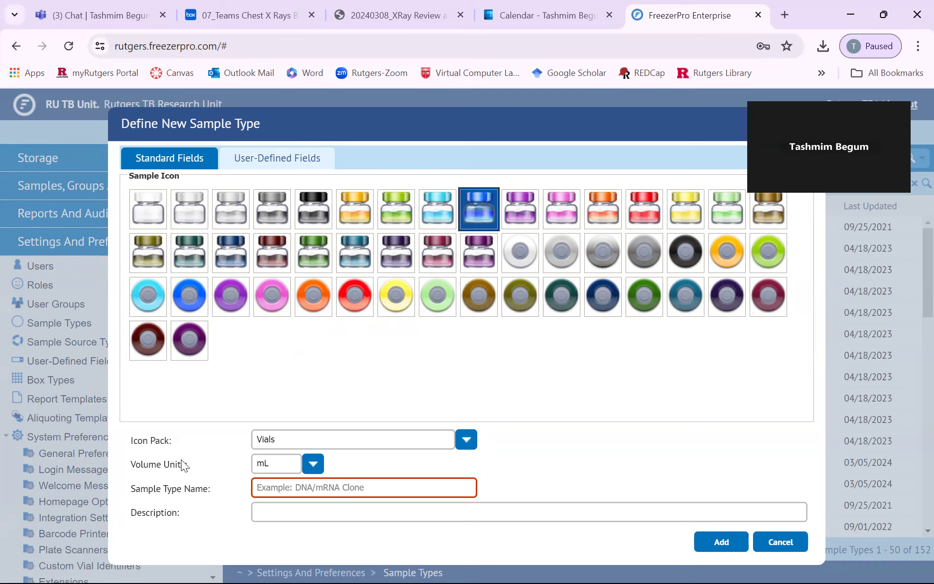
left_click(313, 464)
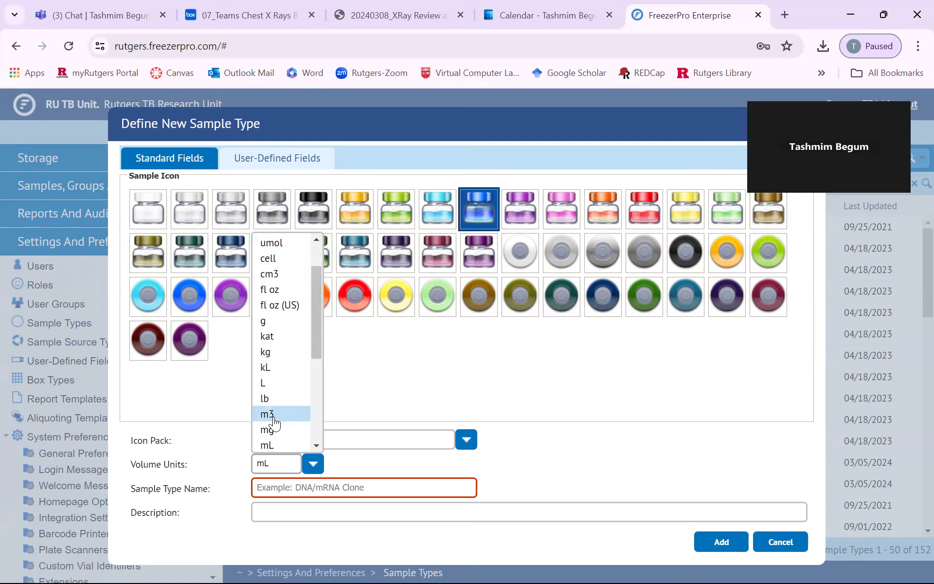
left_click(282, 446)
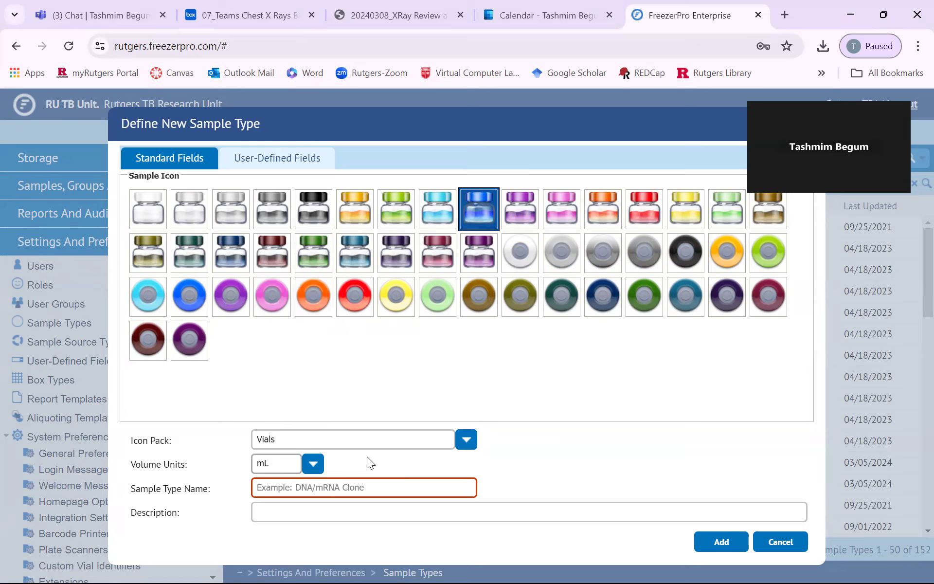
Name the new sample type "BR- Plasma" and leave its description empty
left_click(304, 489)
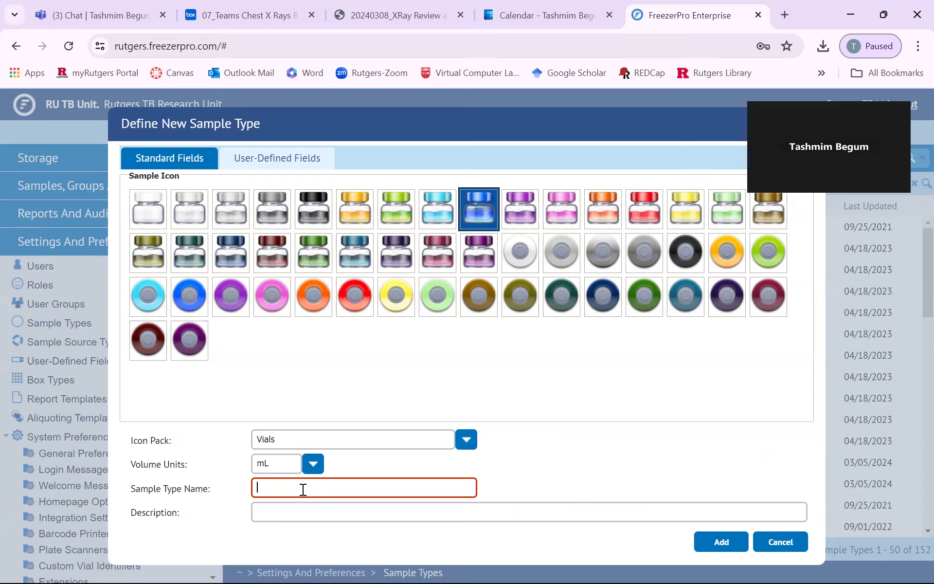
type("BR-")
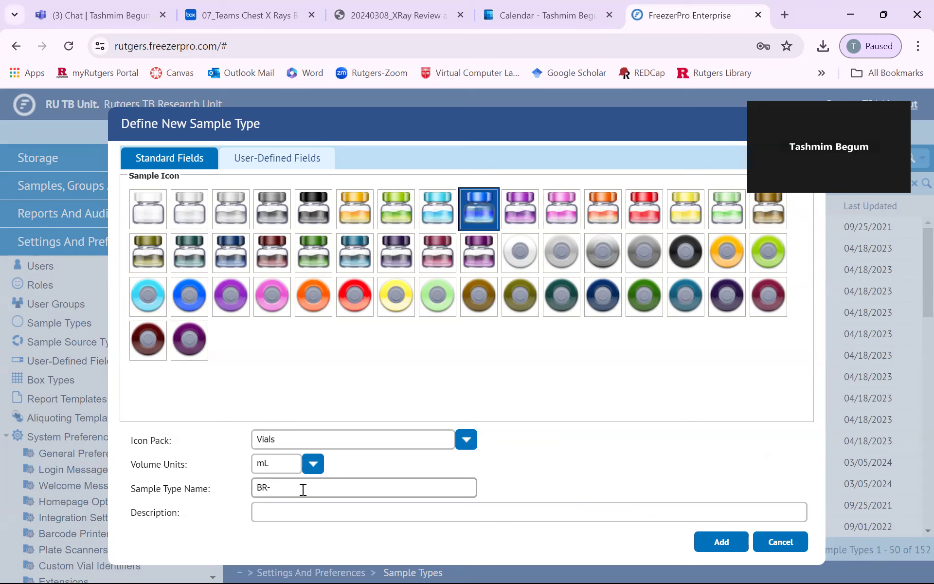
type("ma")
left_click(318, 508)
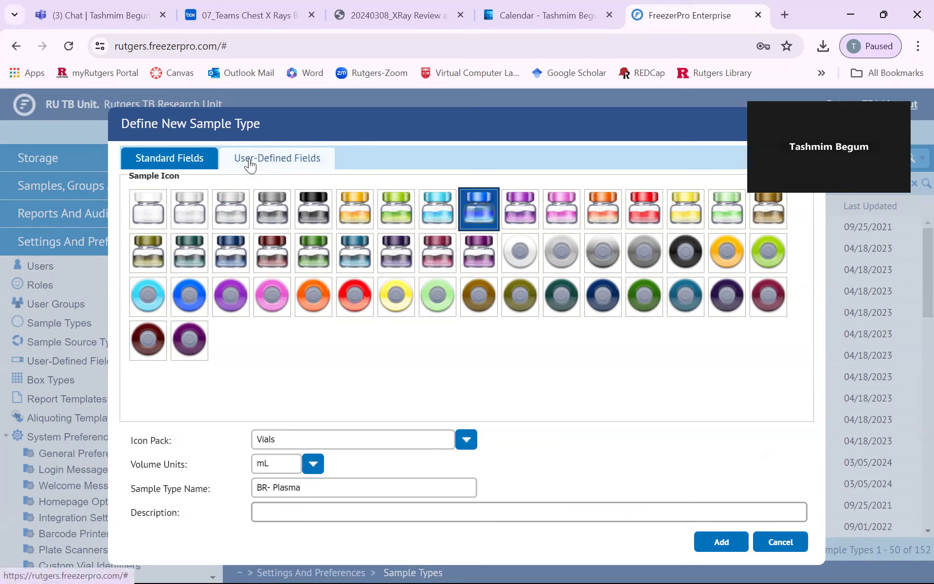
Select Aliquot ID from the available user-defined fields for the new sample type
left_click(313, 159)
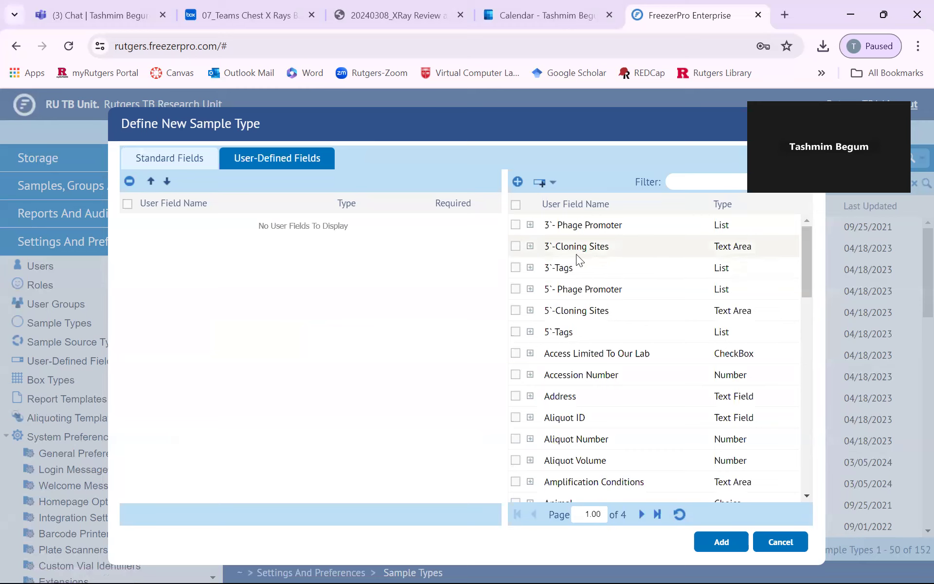
scroll(607, 331, "down", 5)
scroll(607, 331, "down", 10)
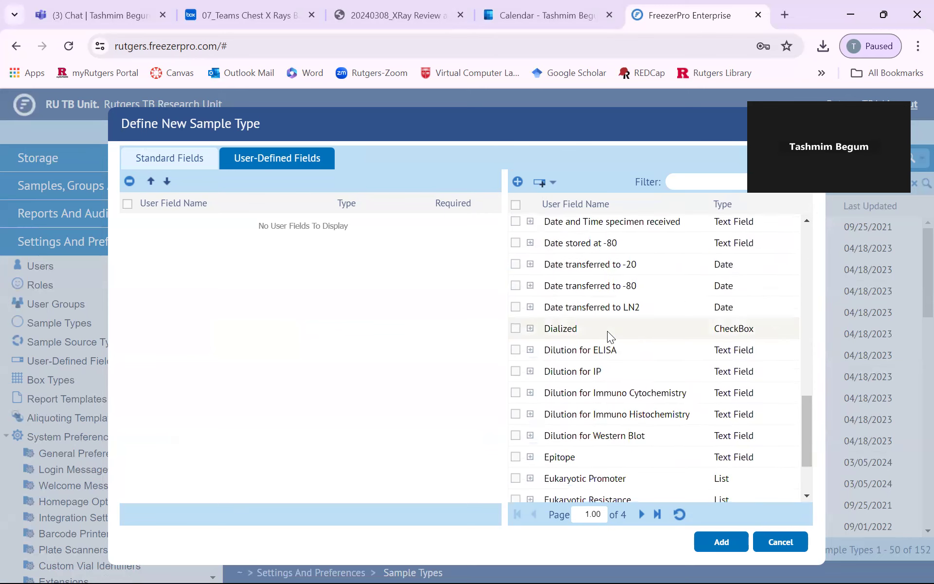
scroll(607, 330, "down", 2)
scroll(607, 331, "up", 14)
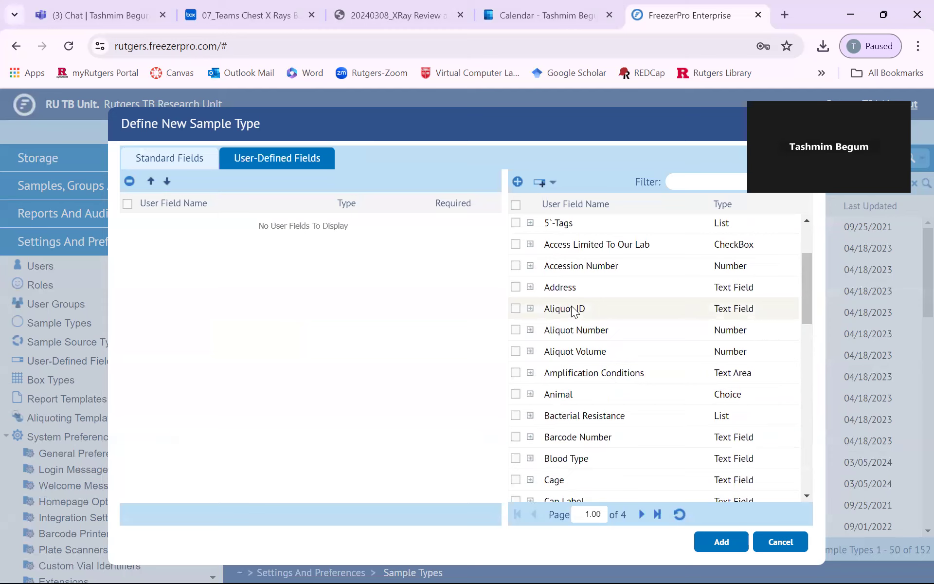
scroll(574, 312, "up", 2)
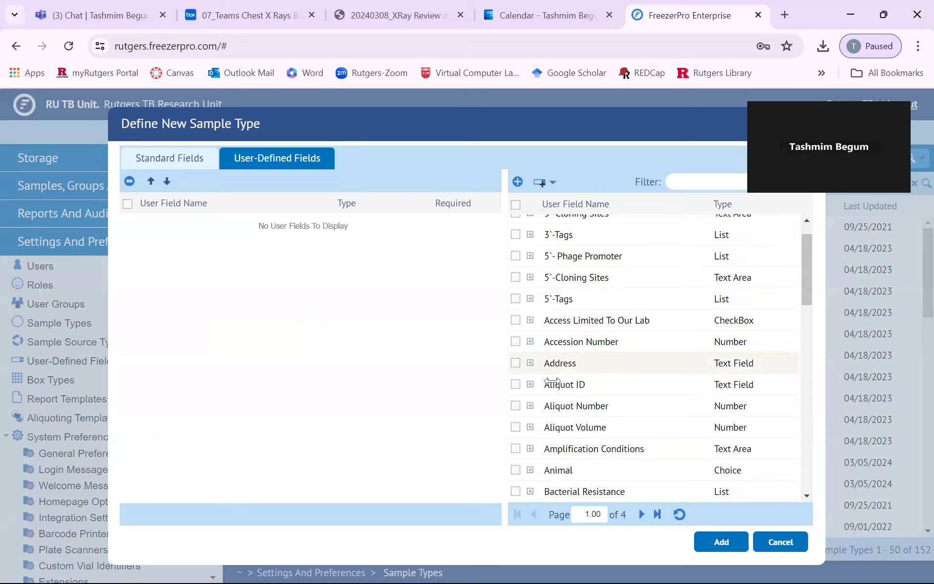
left_click(515, 384)
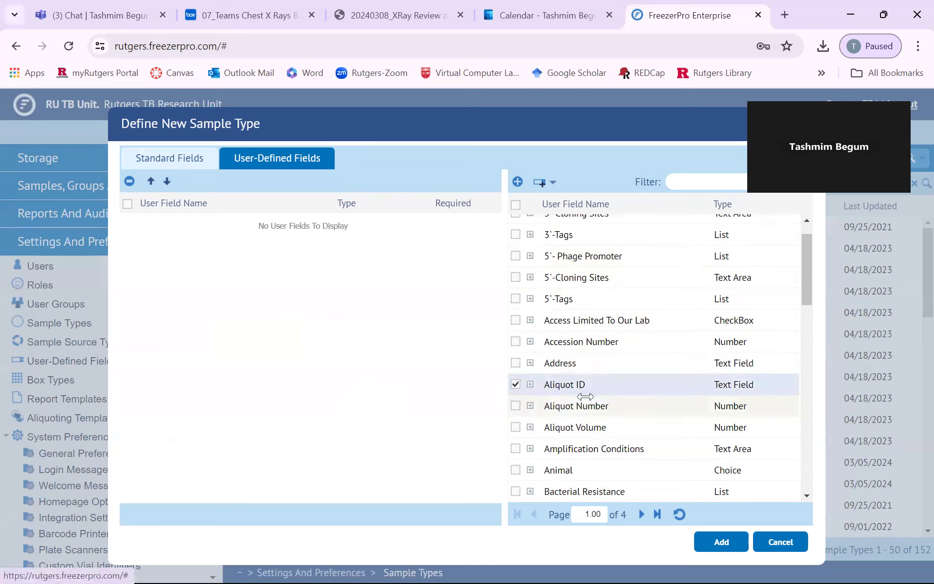
Select the Comments user-defined field as well and add both selected fields to the sample type
scroll(586, 397, "down", 8)
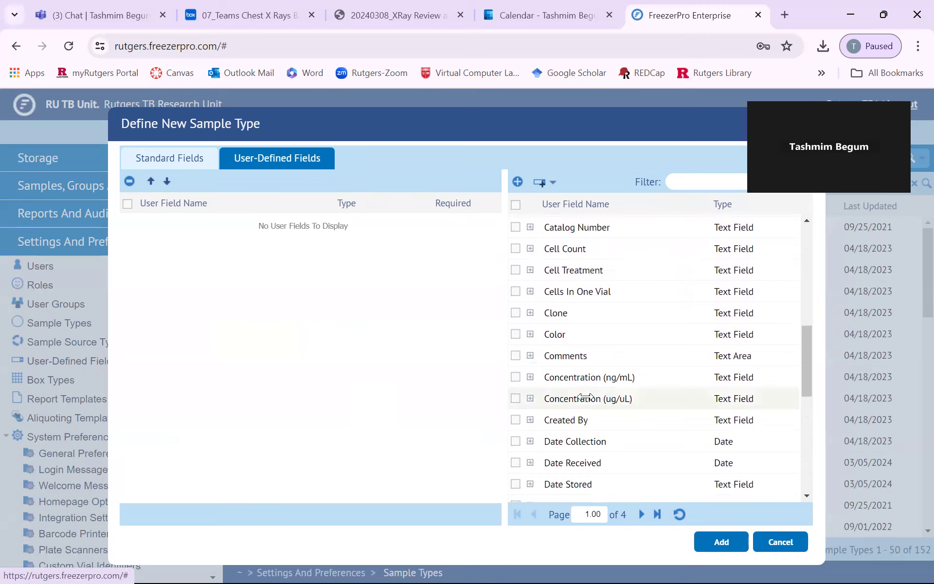
scroll(586, 396, "down", 8)
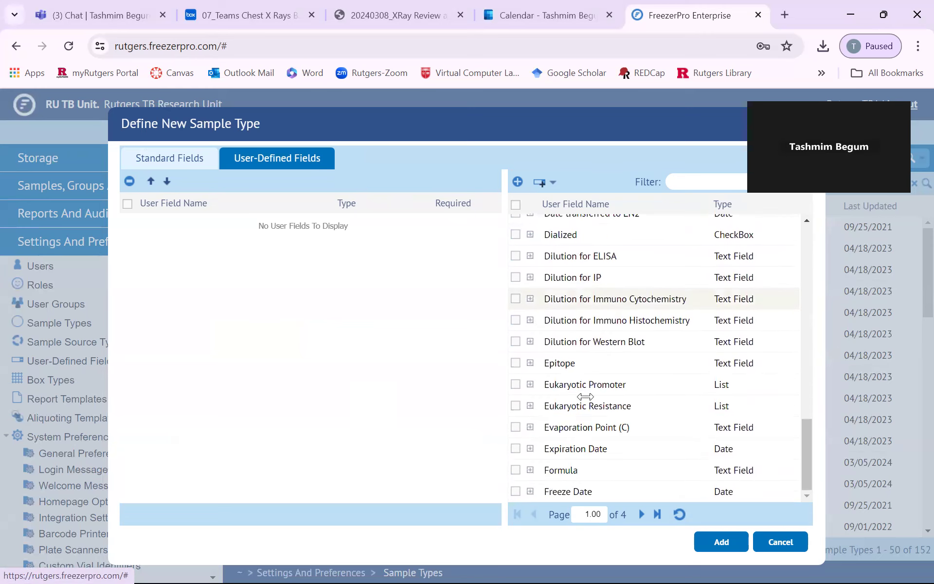
scroll(586, 397, "up", 16)
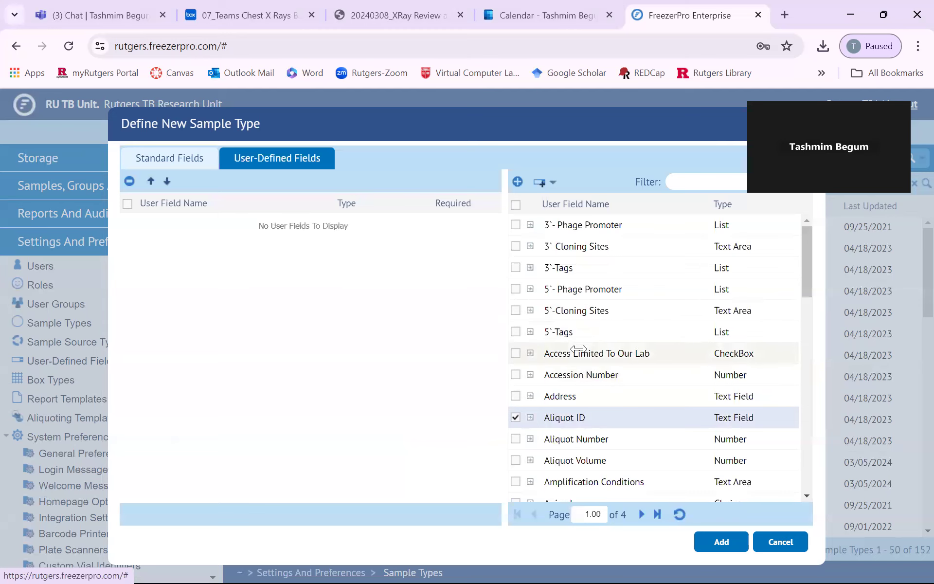
scroll(565, 331, "down", 5)
scroll(579, 349, "down", 3)
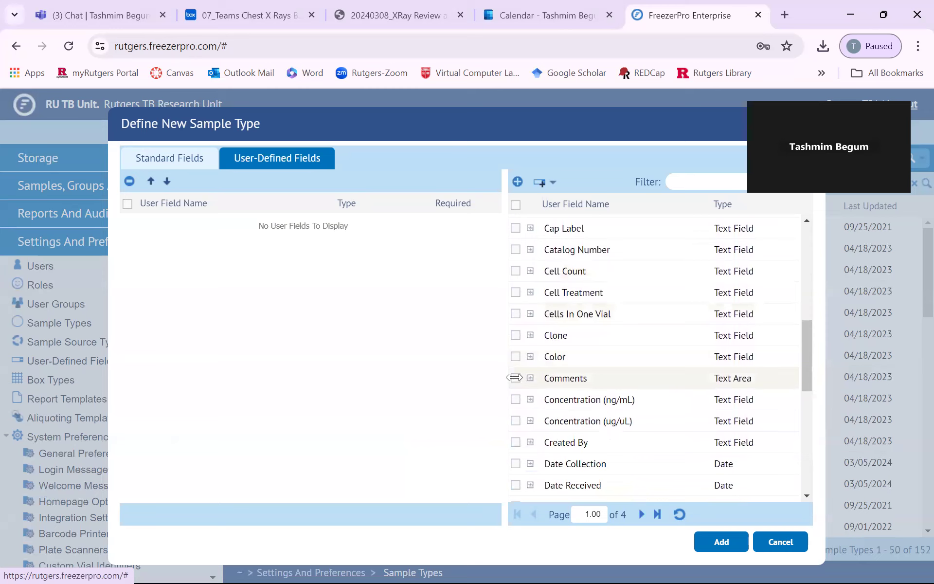
scroll(643, 366, "down", 4)
scroll(644, 367, "down", 5)
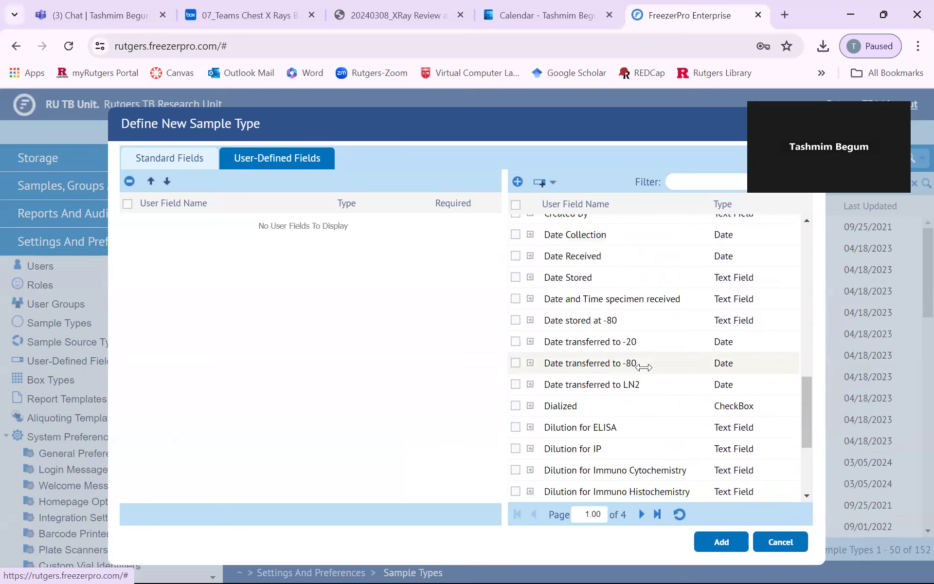
scroll(644, 367, "up", 10)
scroll(646, 365, "down", 1)
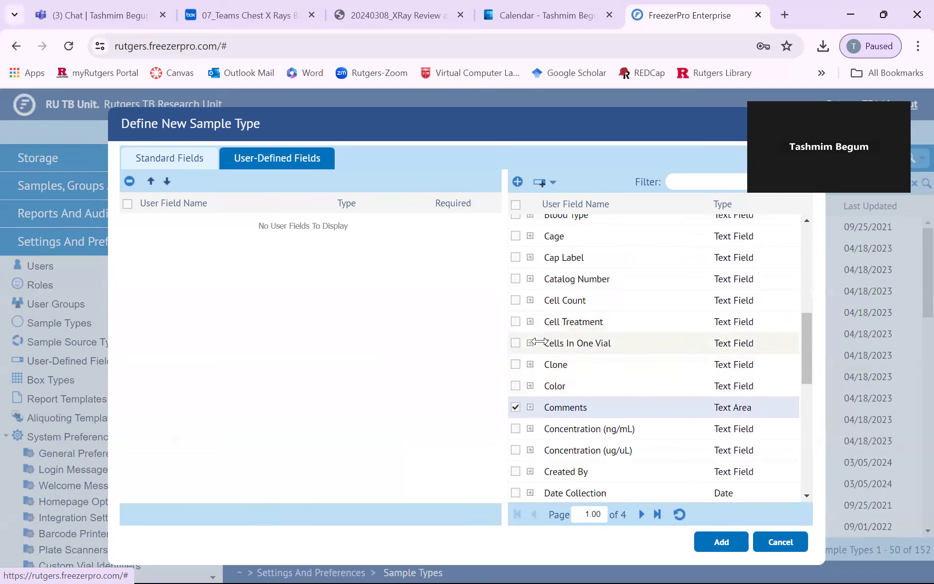
scroll(540, 365, "up", 4)
scroll(584, 261, "up", 3)
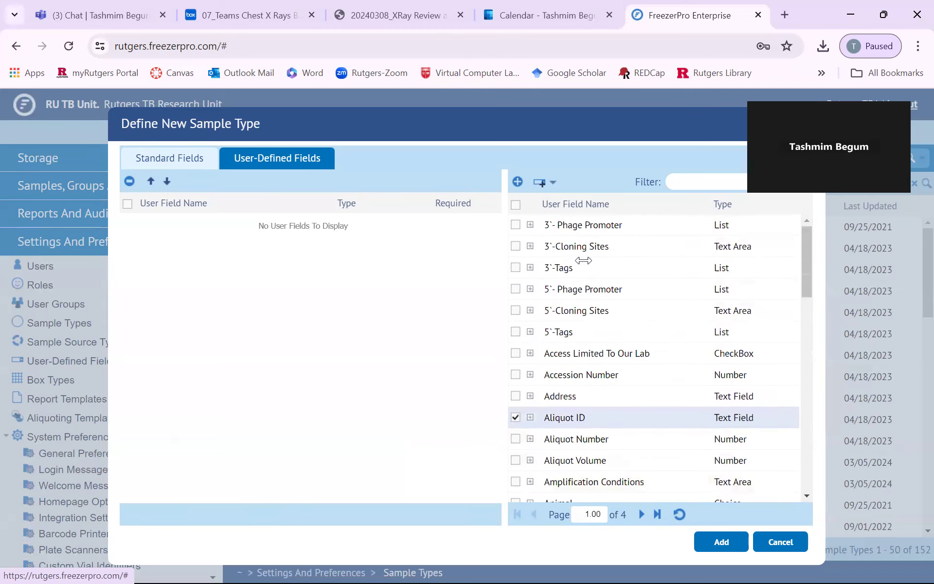
left_click(519, 183)
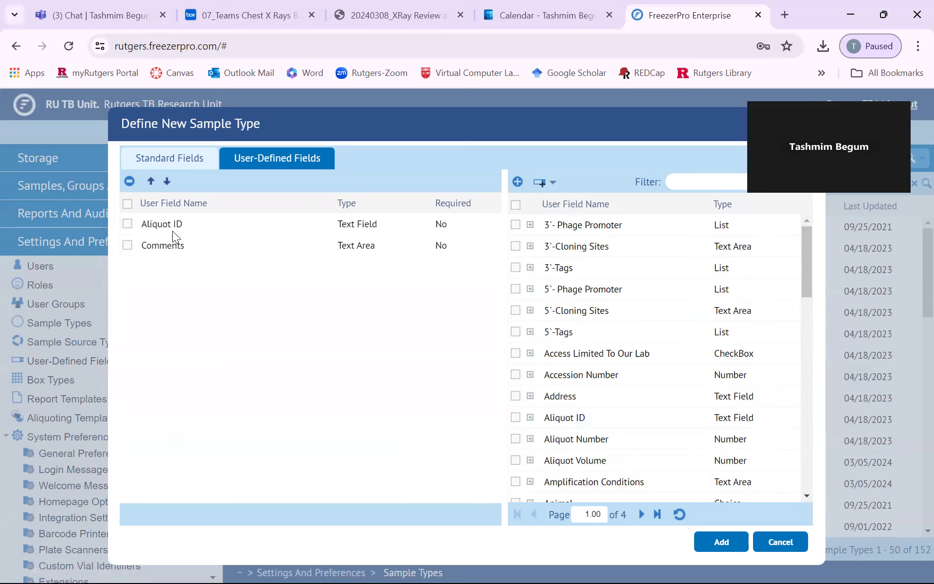
Add the Accession Number field to the sample type, then remove it from the chosen fields
left_click(515, 375)
left_click(517, 181)
left_click(127, 267)
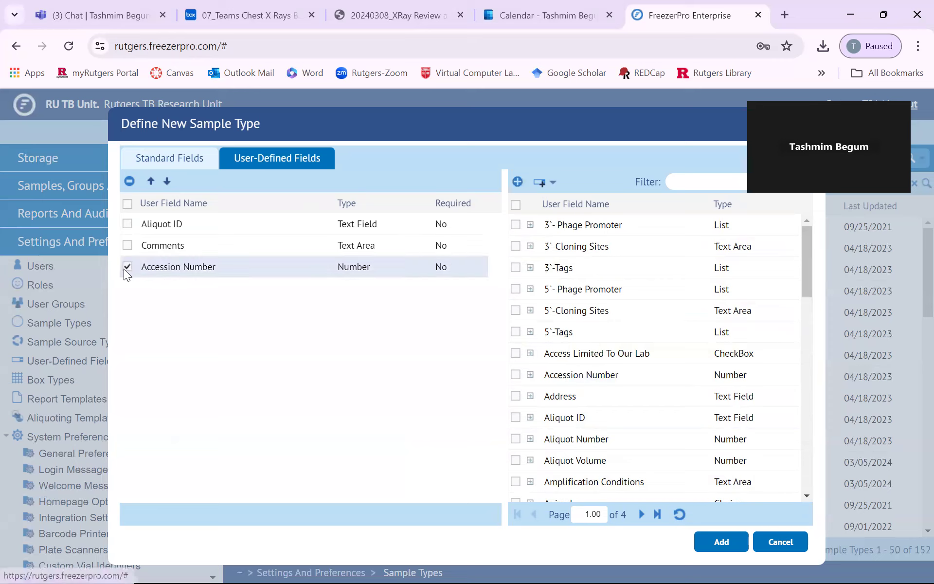
left_click(129, 185)
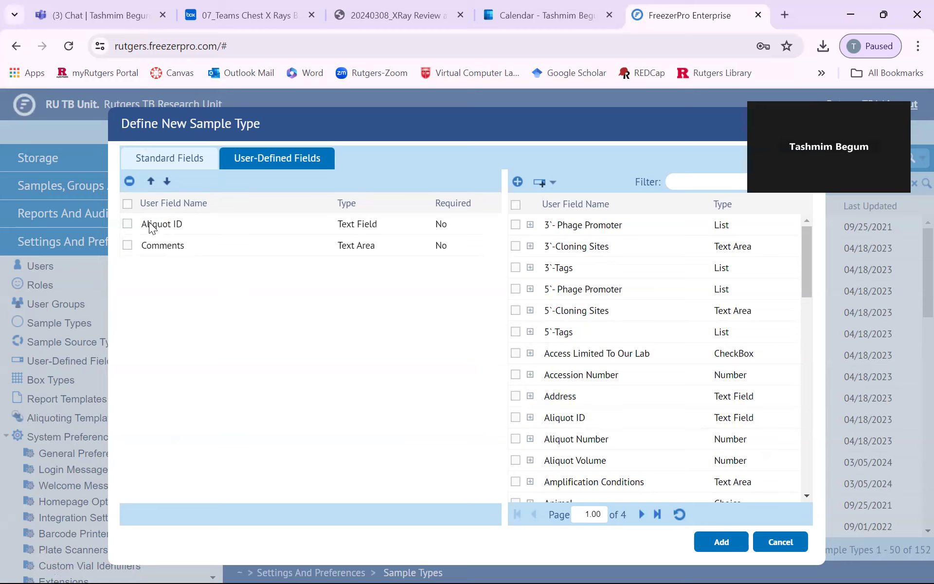
Move the Comments field above Aliquot ID in the chosen user-defined fields, and move it back below
left_click(128, 246)
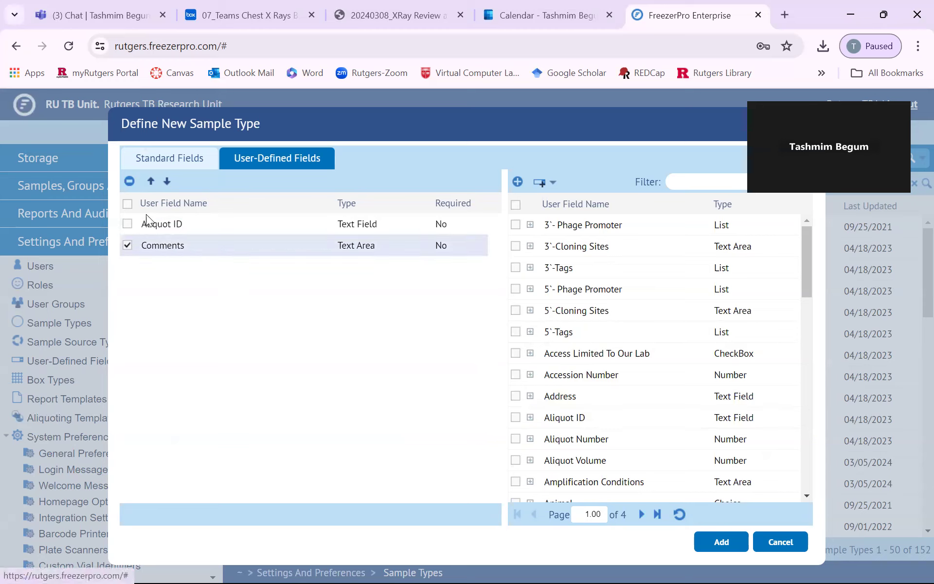
left_click(151, 181)
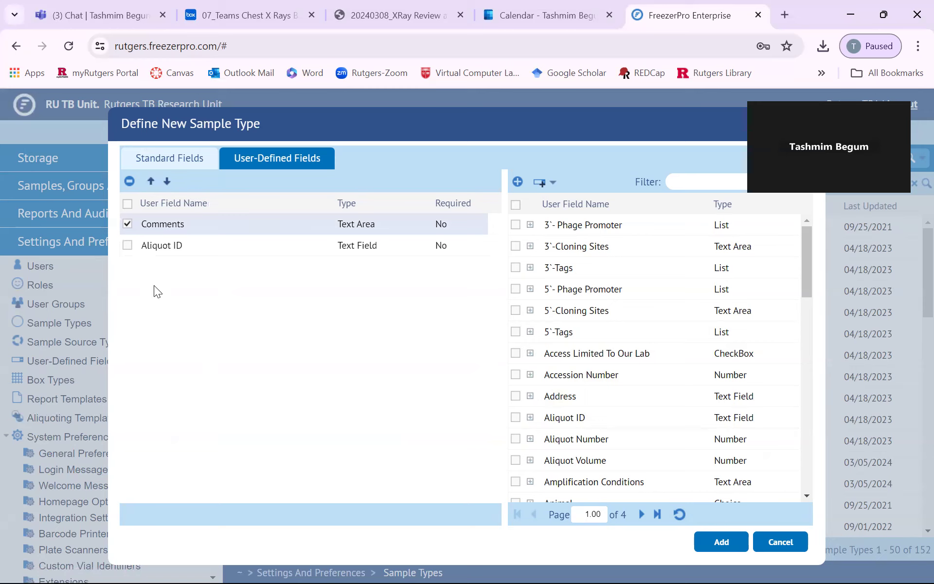
left_click(167, 182)
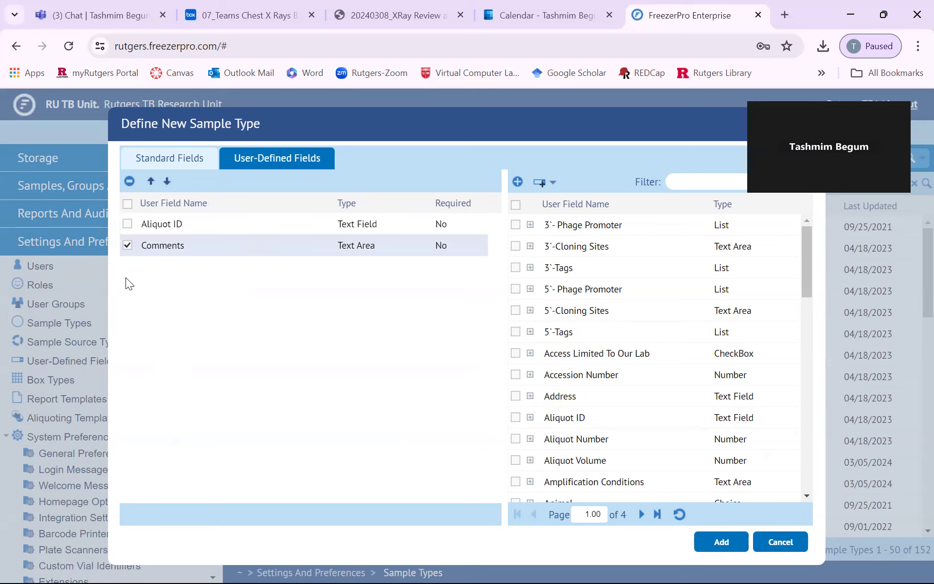
left_click(128, 247)
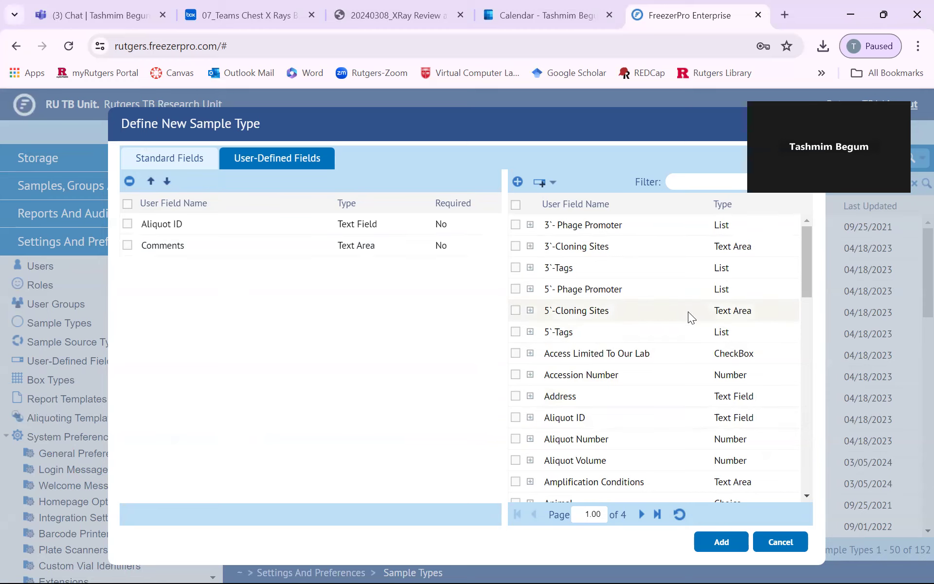
Start a new user-defined field of type Text Field named "PID", and cancel its creation
left_click(551, 184)
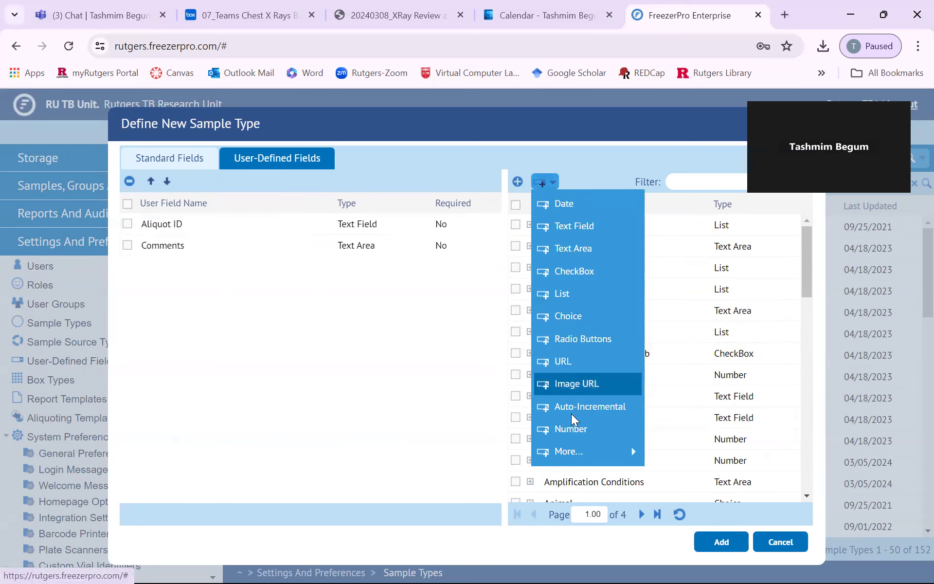
mouse_move(570, 454)
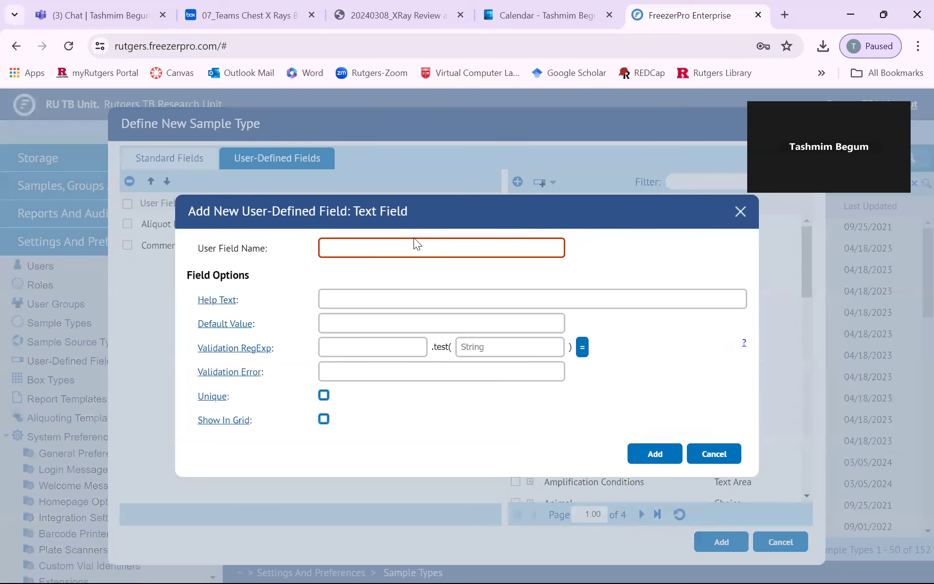
left_click(369, 249)
type("PID")
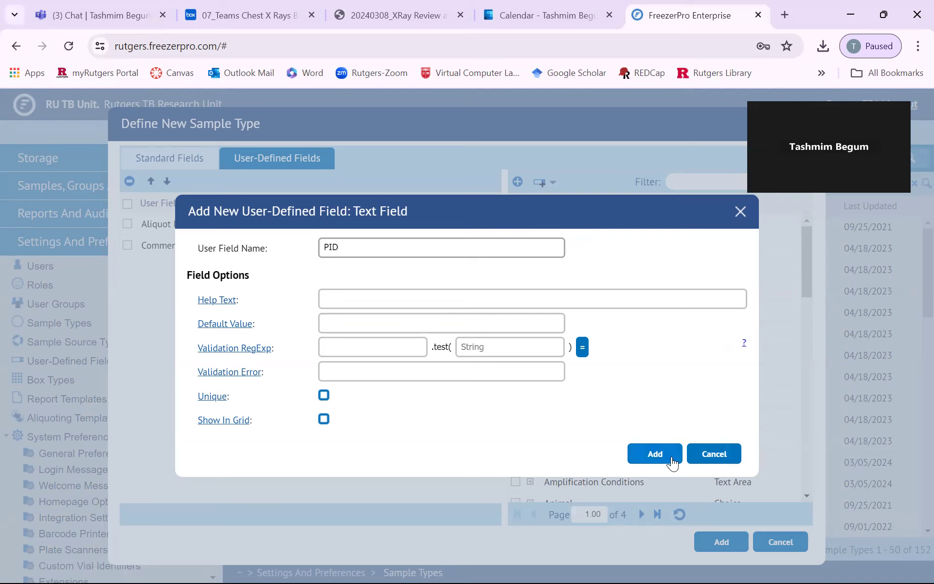
left_click(717, 460)
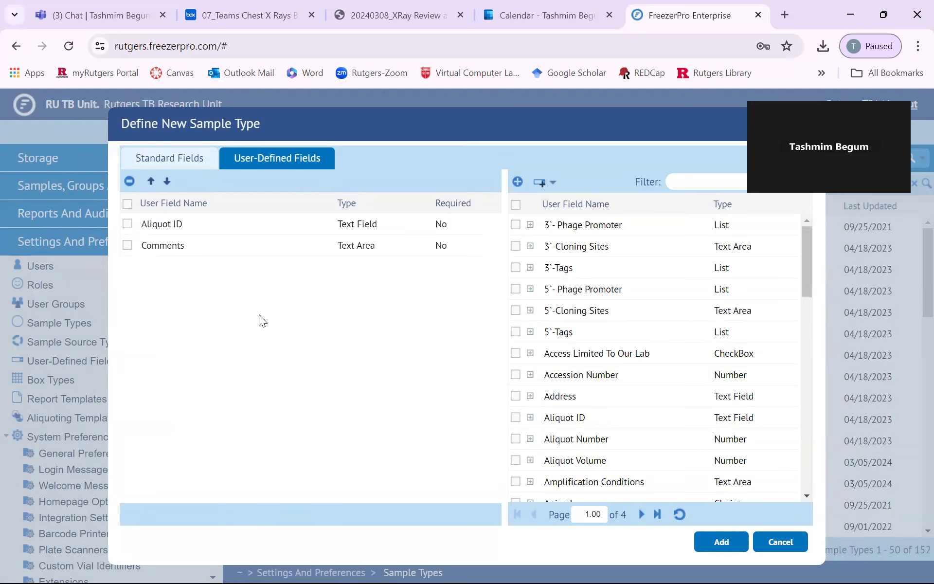
Return to the standard fields of the new BR- Plasma sample type and discard its definition
left_click(166, 158)
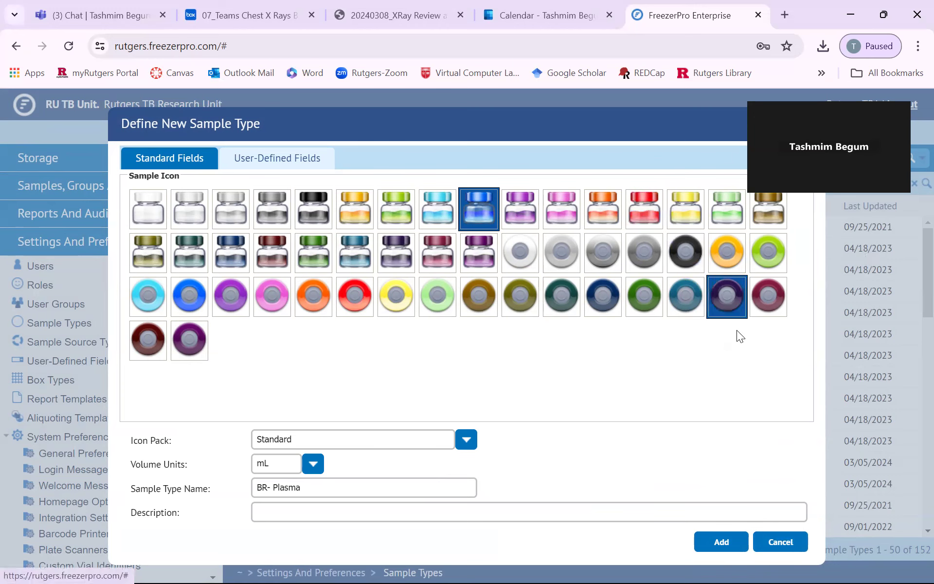
left_click(781, 541)
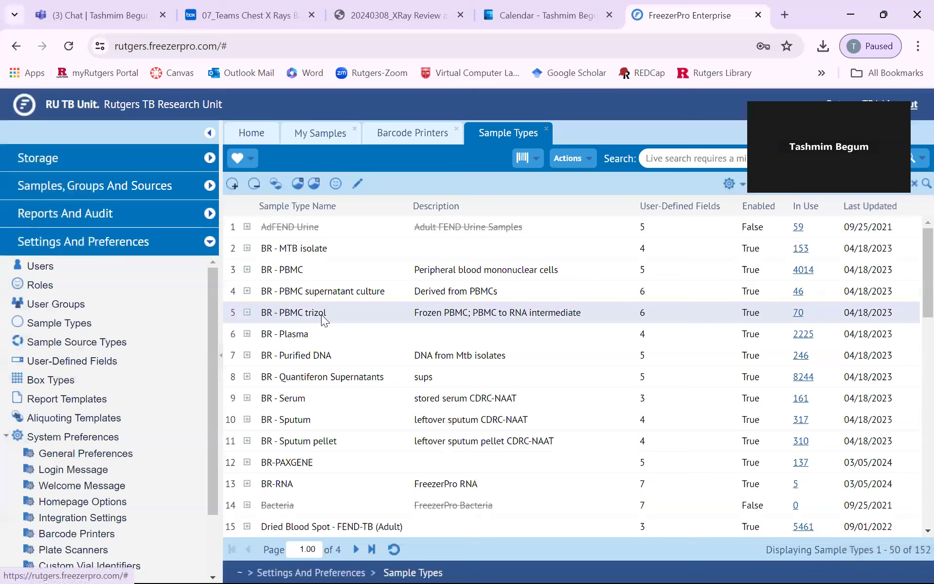
Start deleting the disabled Bacteria sample type, and decline the deletion
left_click(254, 185)
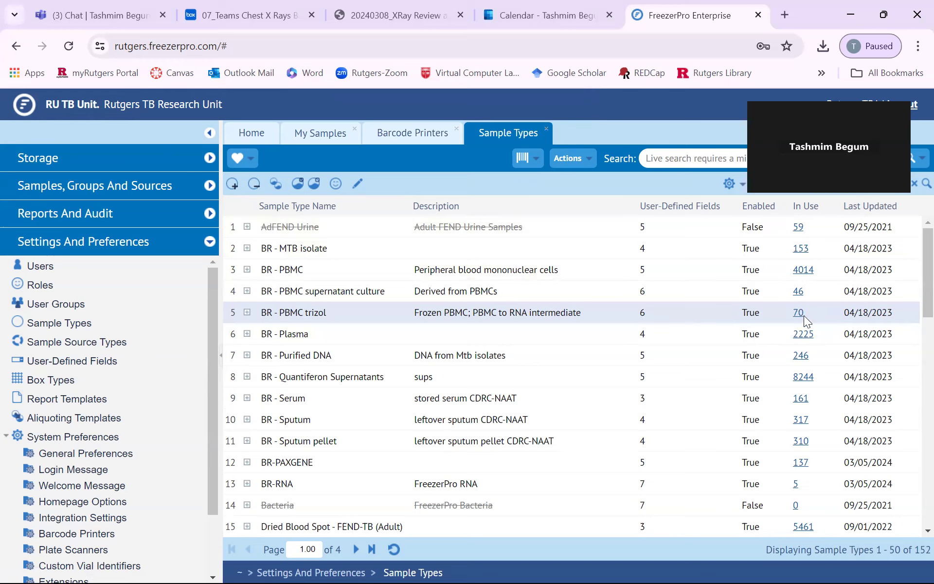
left_click(272, 509)
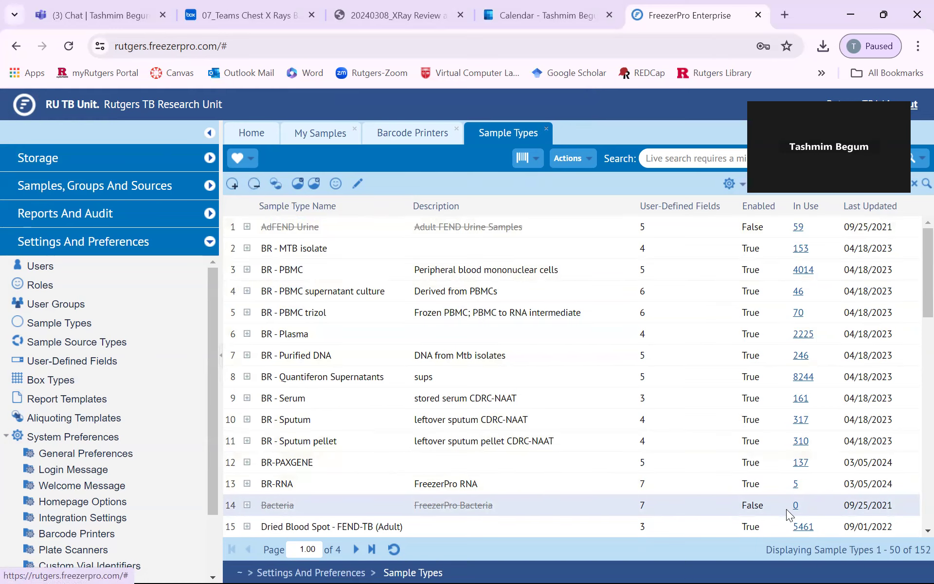
left_click(255, 184)
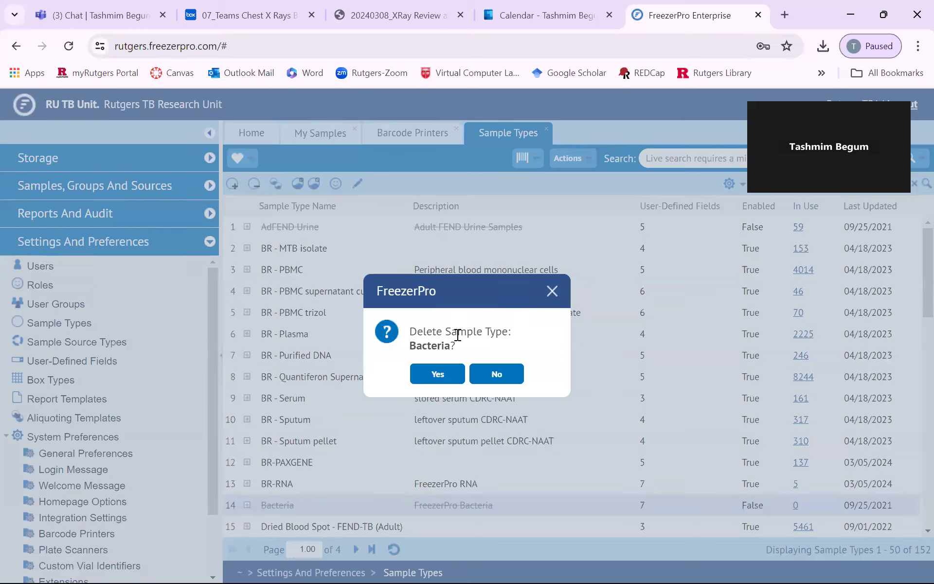
left_click(509, 374)
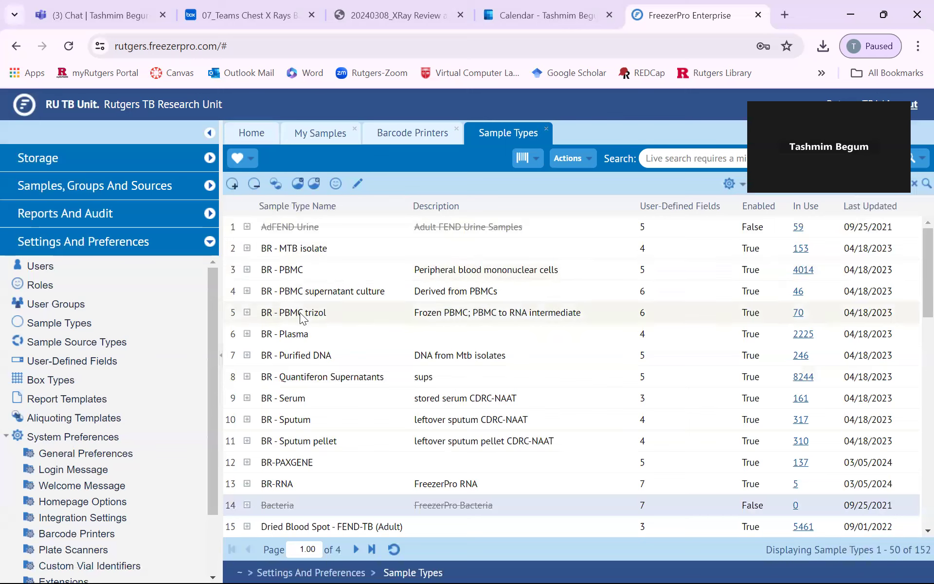
Set the Disabled accounts group's access to the BR - Plasma sample type to No Access and save the permissions
left_click(337, 183)
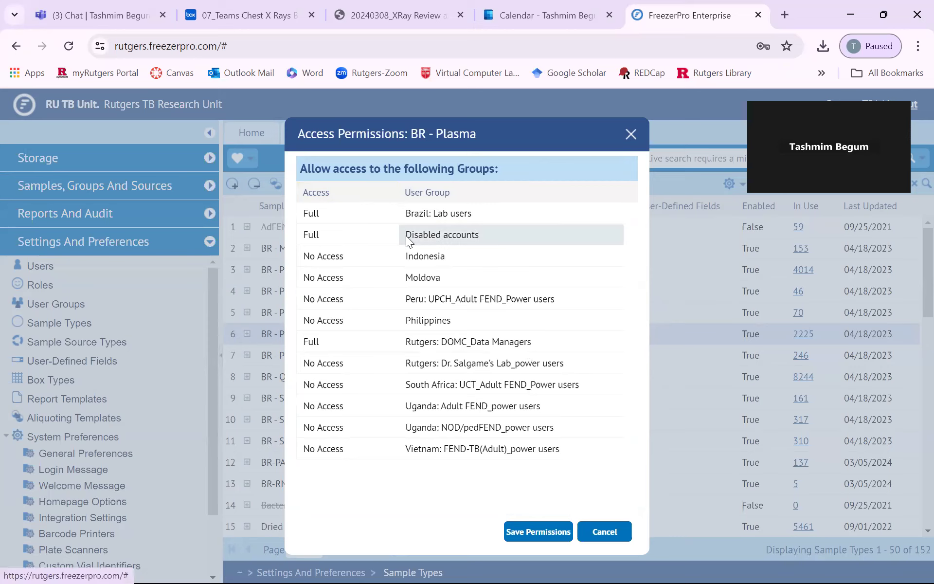
left_click(312, 242)
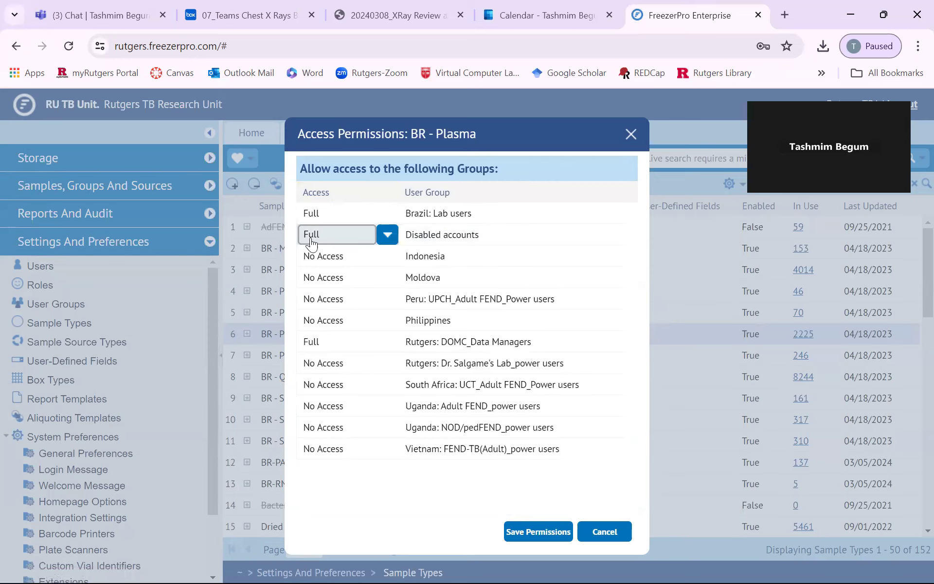
left_click(388, 241)
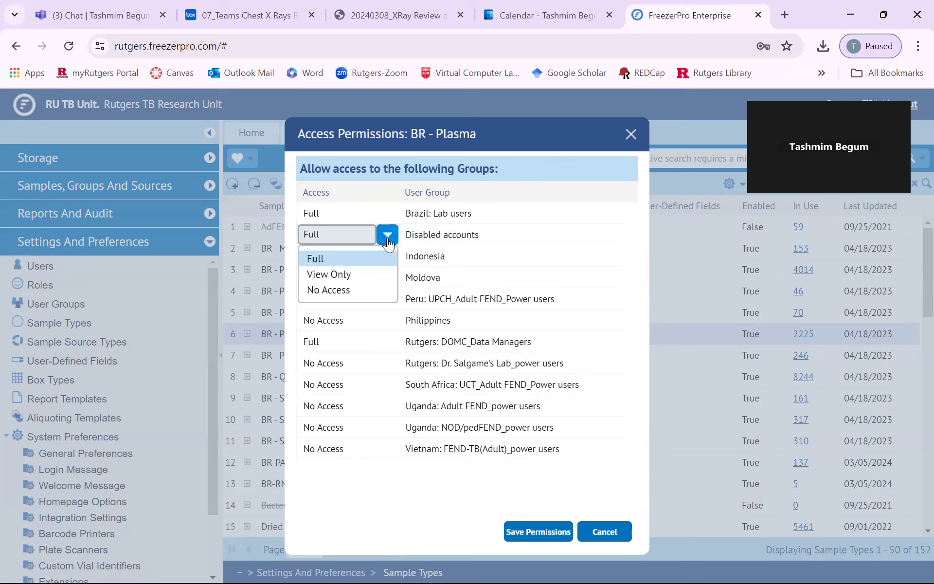
left_click(351, 291)
left_click(407, 467)
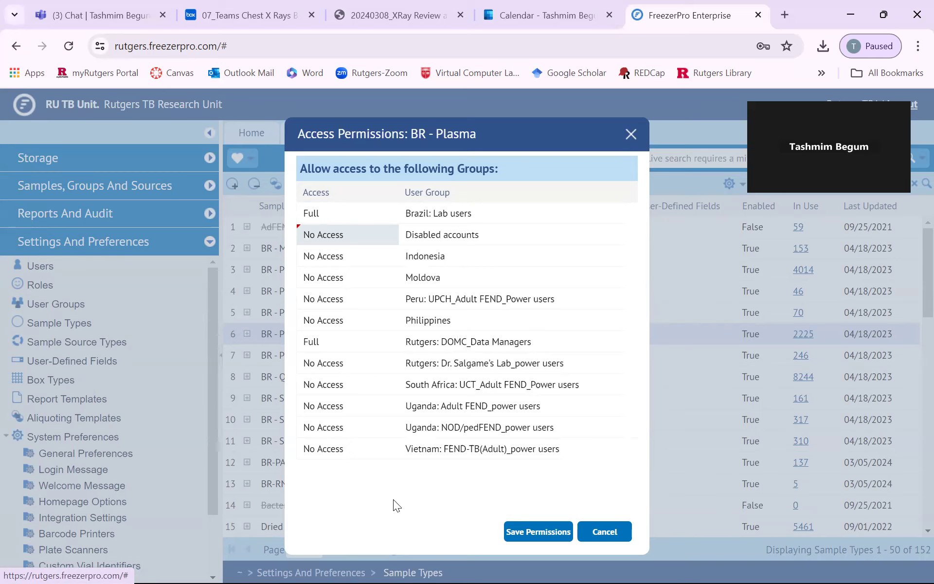
left_click(542, 537)
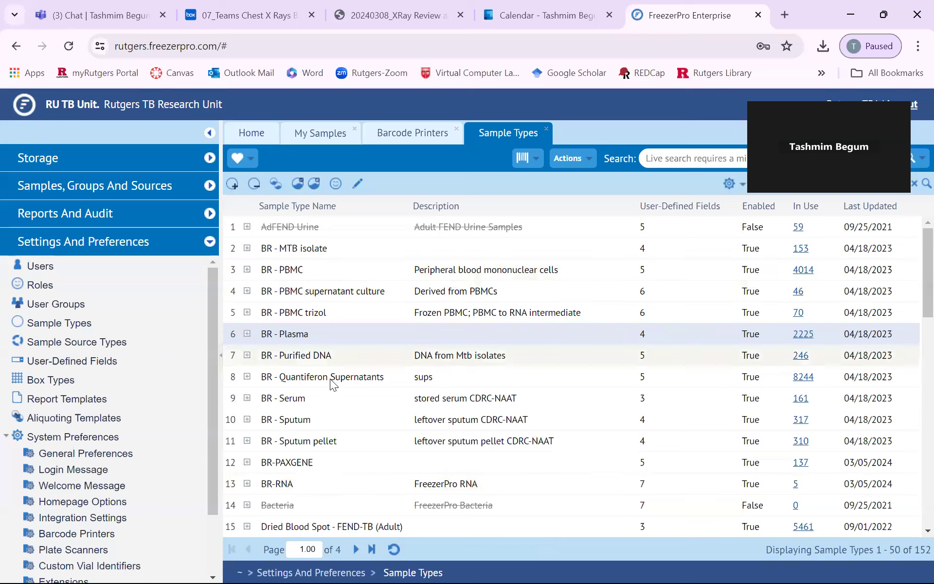
Browse the sample type list up to page 3 and return to its first page
left_click(356, 549)
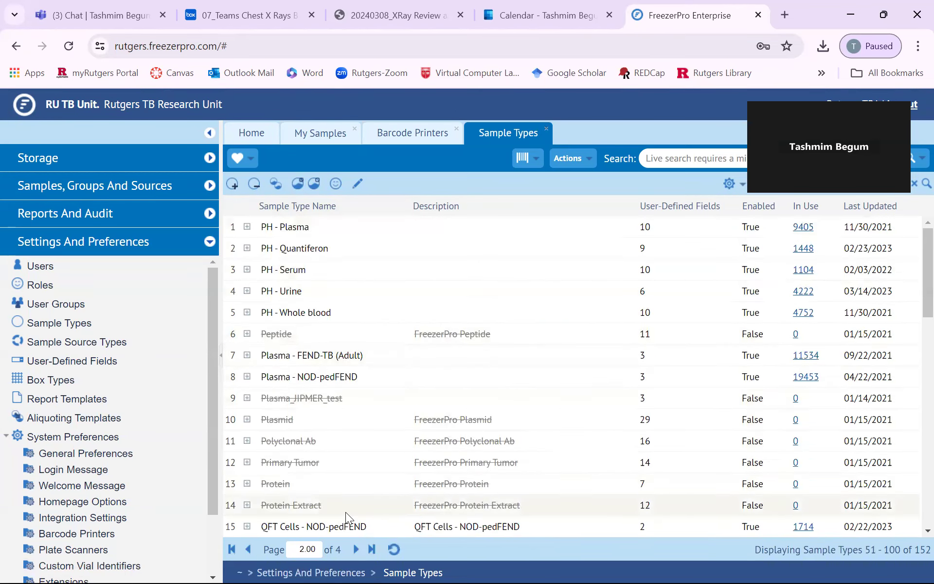
left_click(356, 550)
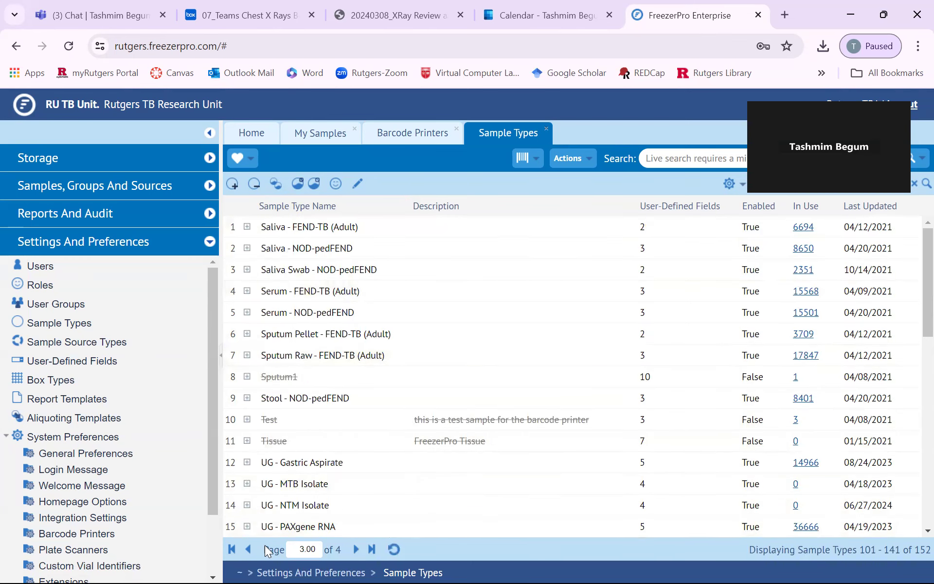
left_click(249, 551)
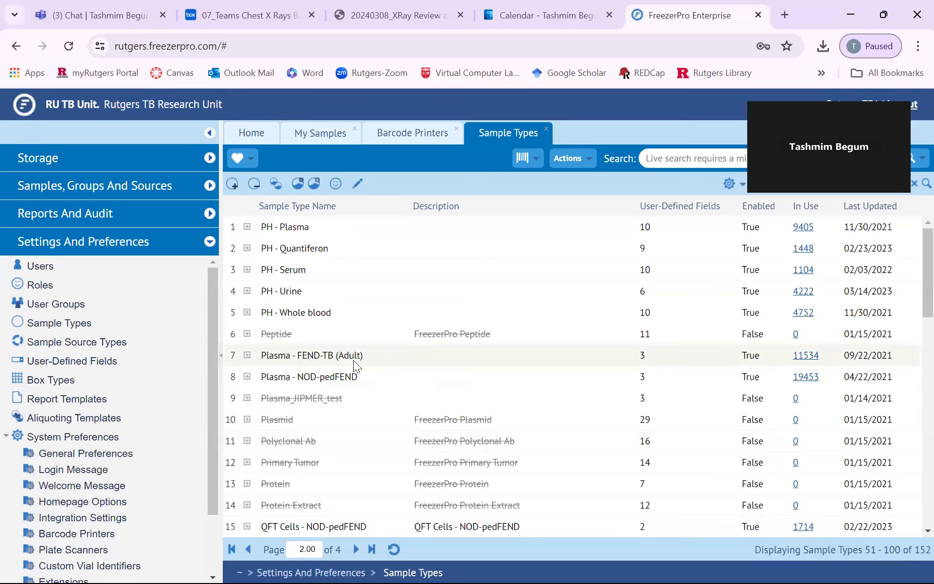
left_click(249, 549)
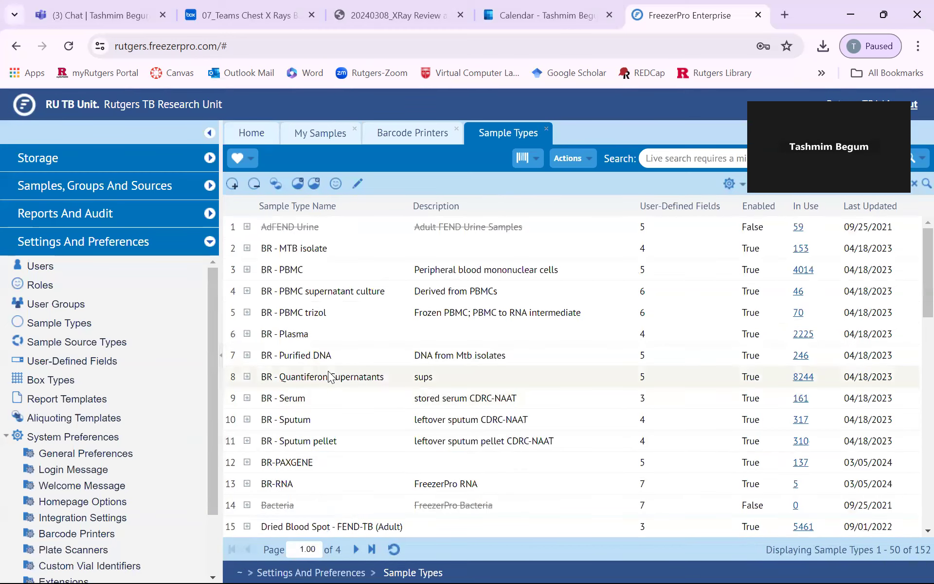